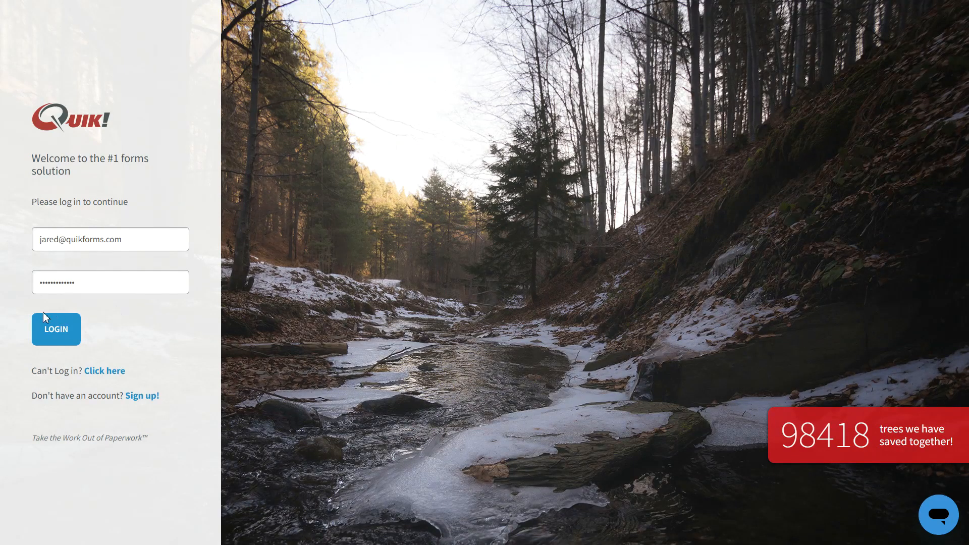
- Sign in to Quik! Start and open the navigation menu
left_click(56, 331)
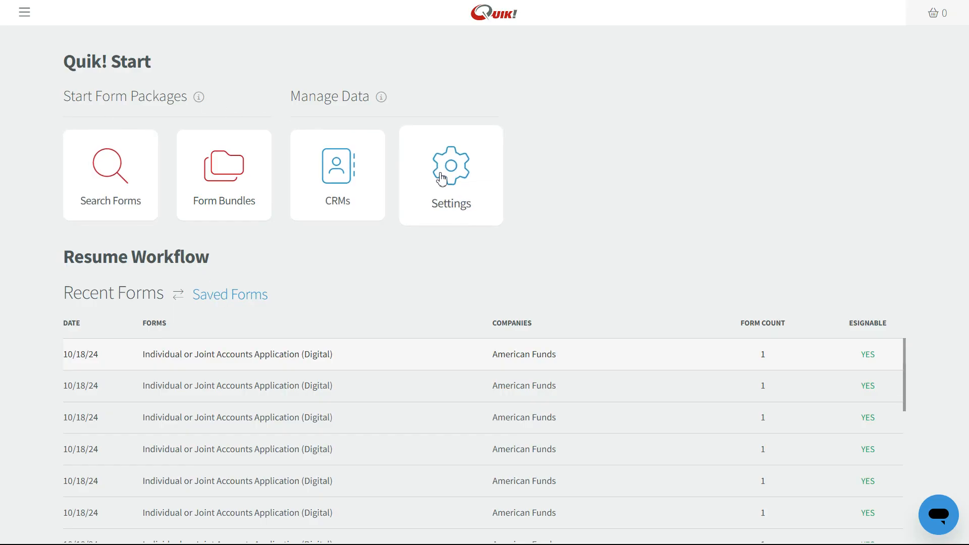
left_click(24, 14)
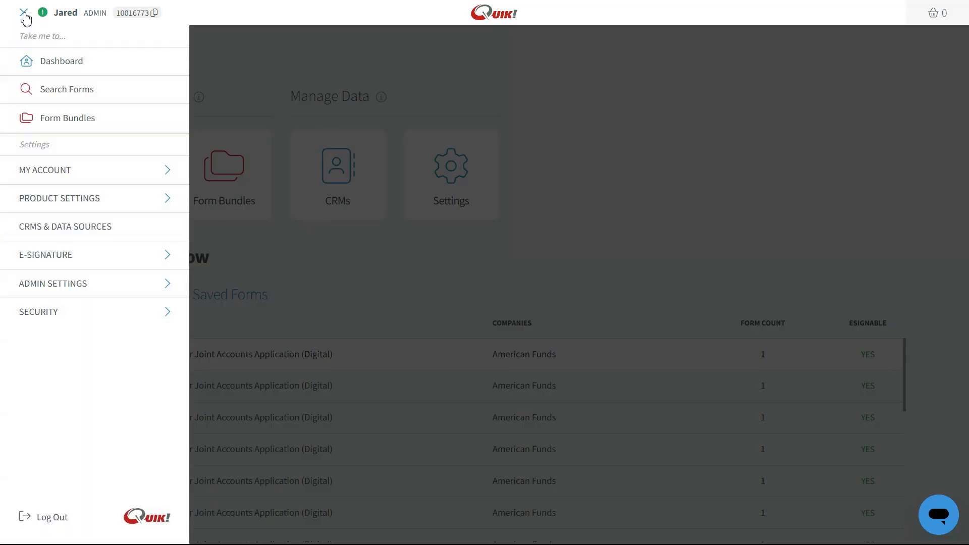
- Review the My Profile, My Company and Billing pages, including the Premium plan with 2 licenses
left_click(67, 171)
left_click(63, 201)
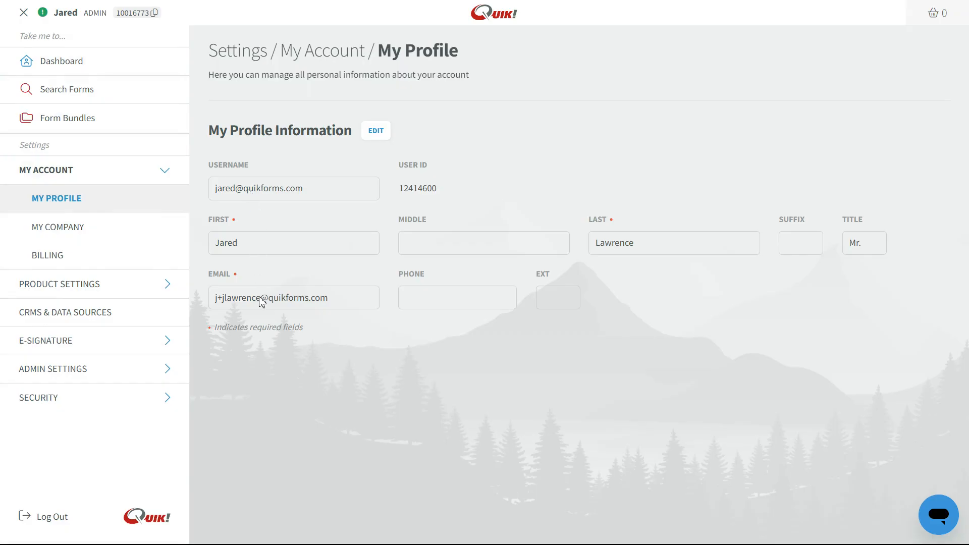
left_click(97, 228)
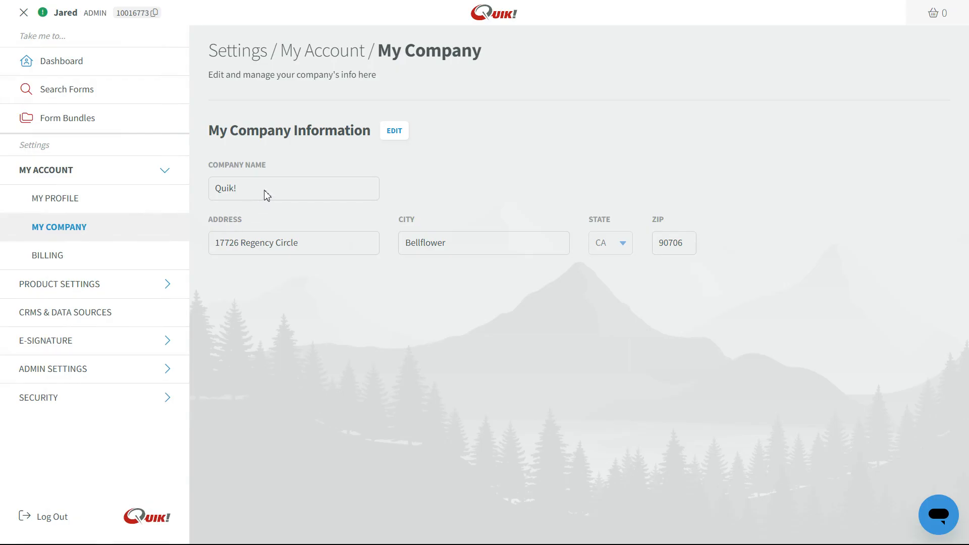
left_click(126, 255)
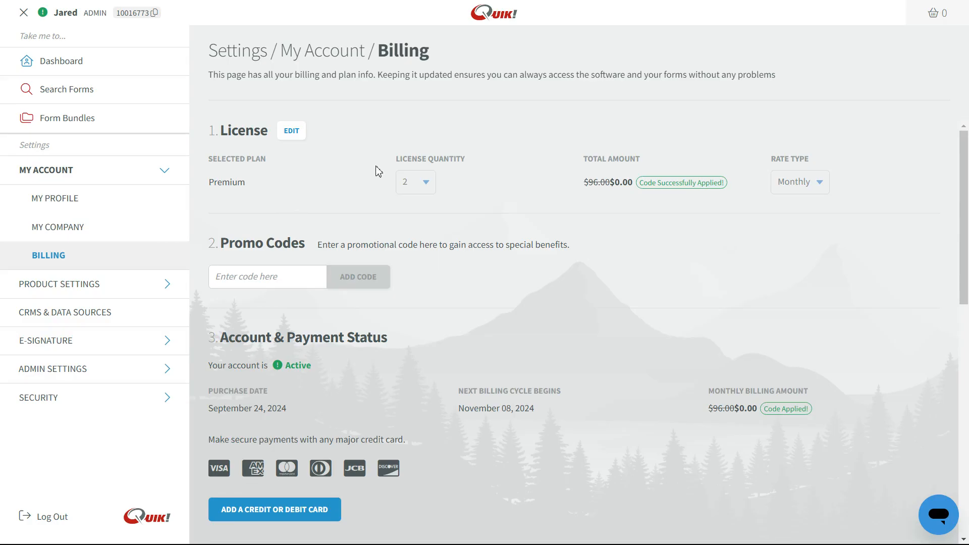
left_click(133, 285)
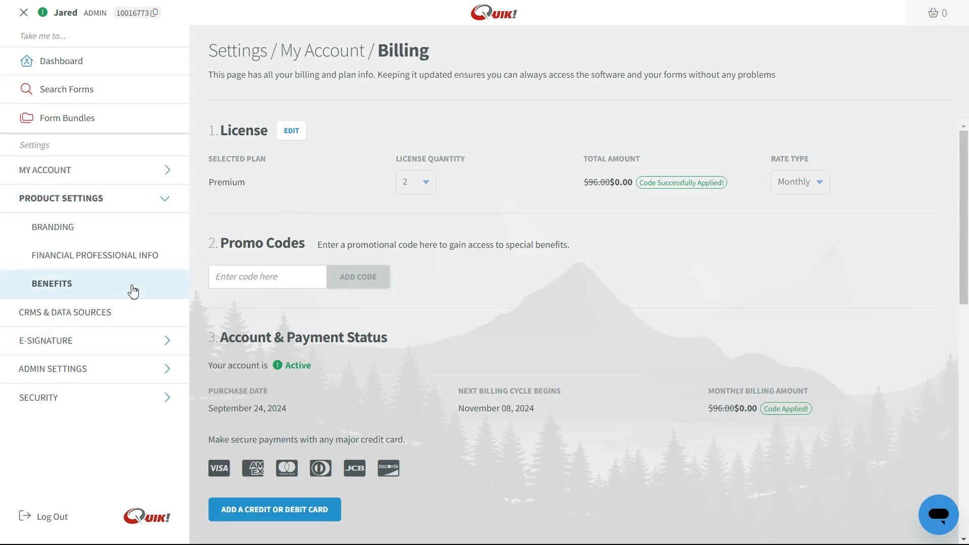
- View the Branding and Financial Professional Info settings, then open the CRMs & Data Sources page
left_click(129, 231)
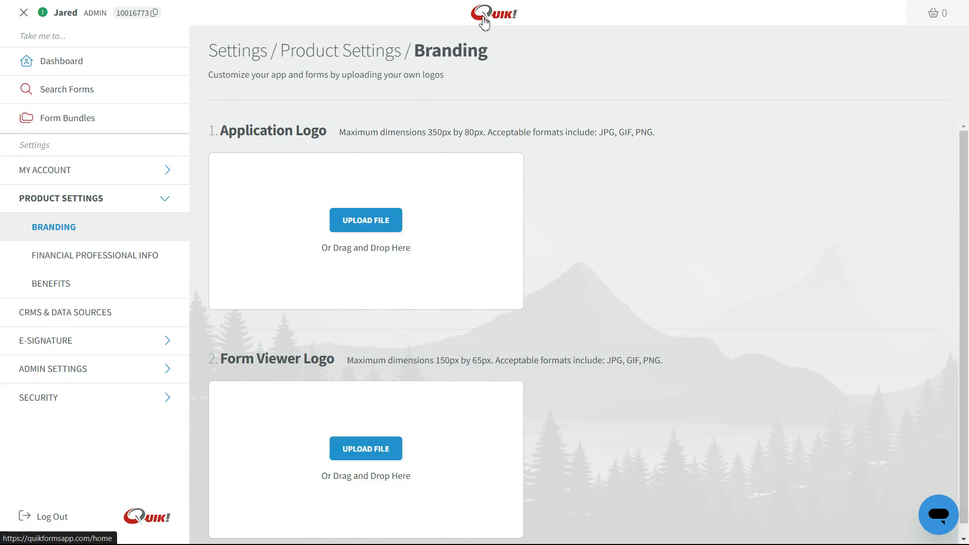
left_click(88, 259)
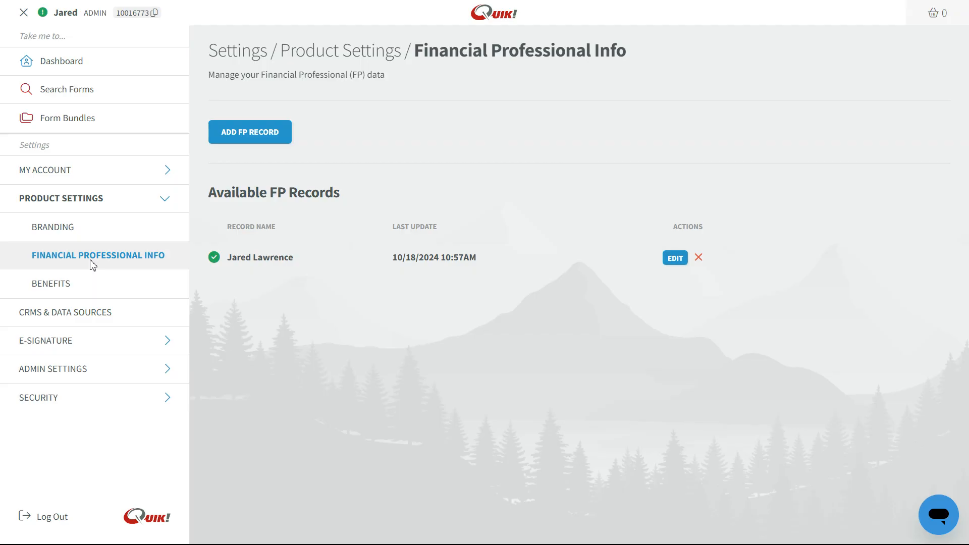
left_click(102, 315)
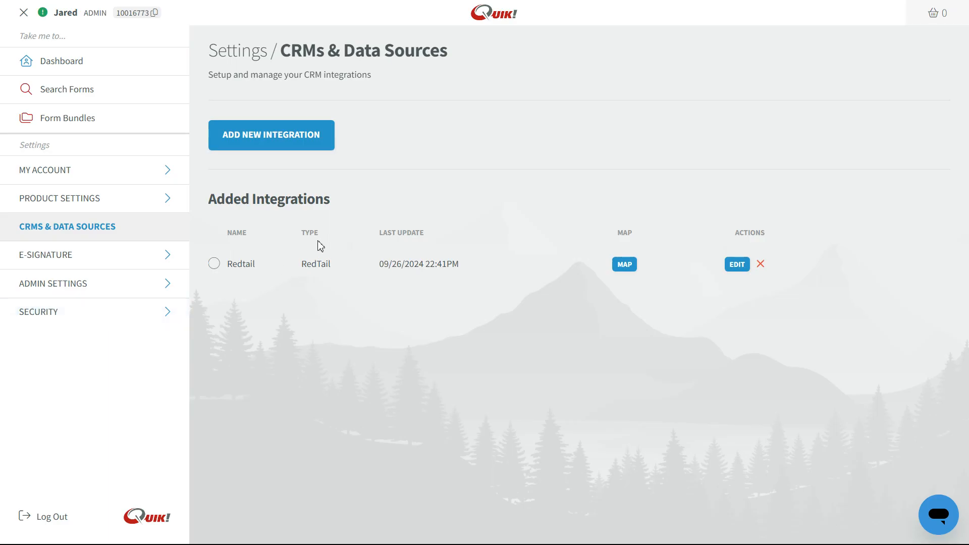
- Browse the addable CRM integrations and e-signature connections, then open the Admin Users list
left_click(295, 135)
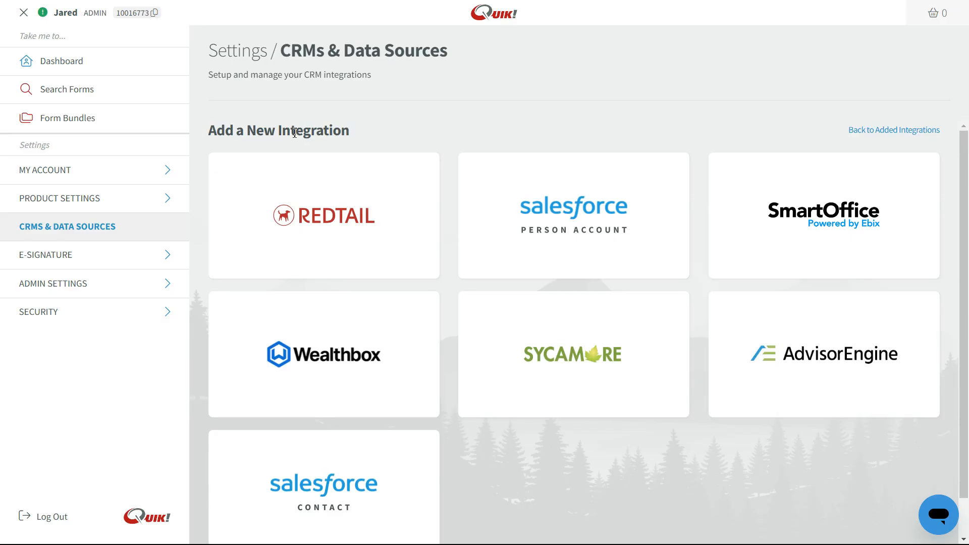
left_click(87, 256)
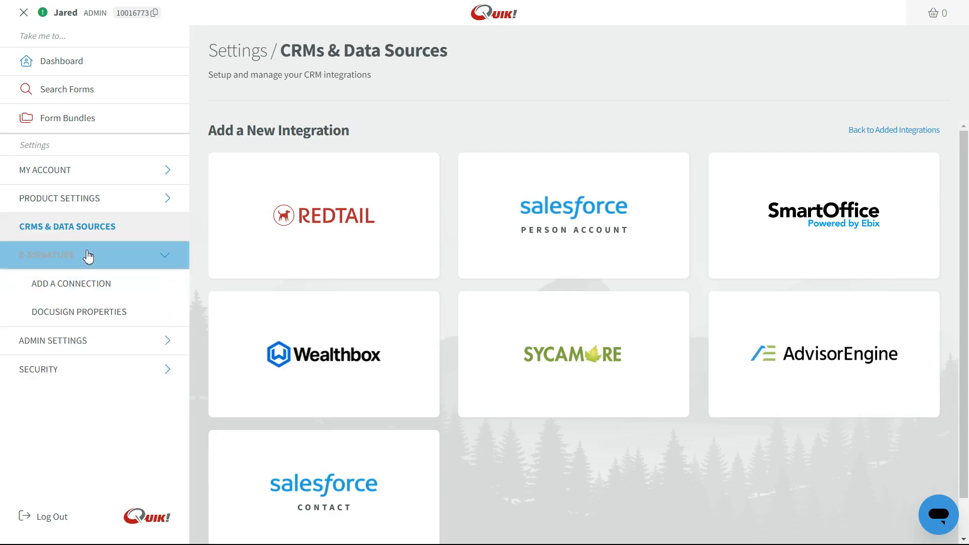
left_click(93, 284)
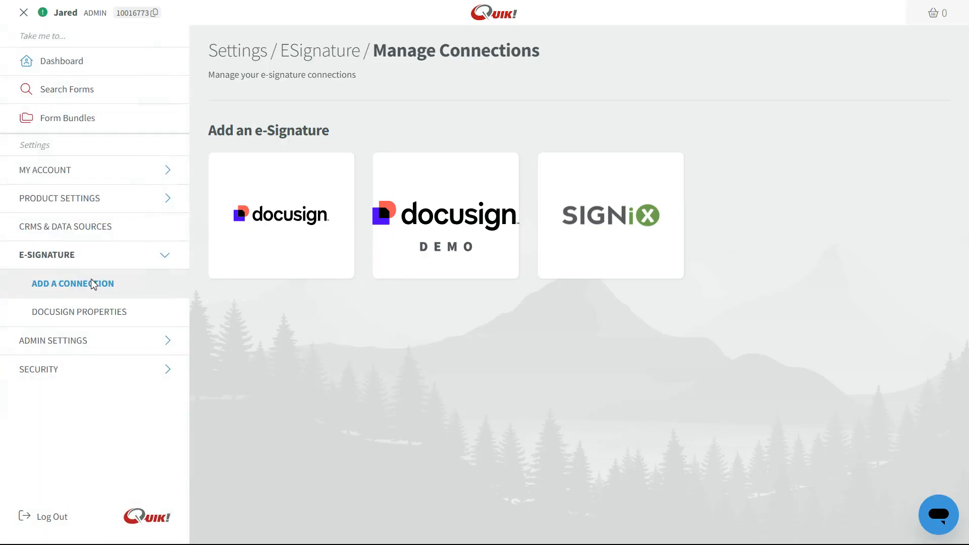
left_click(82, 340)
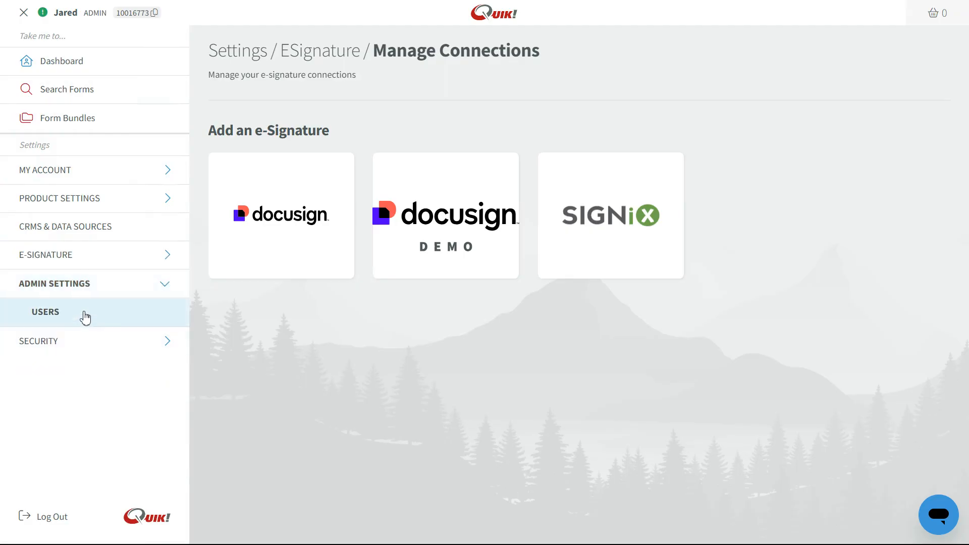
left_click(85, 318)
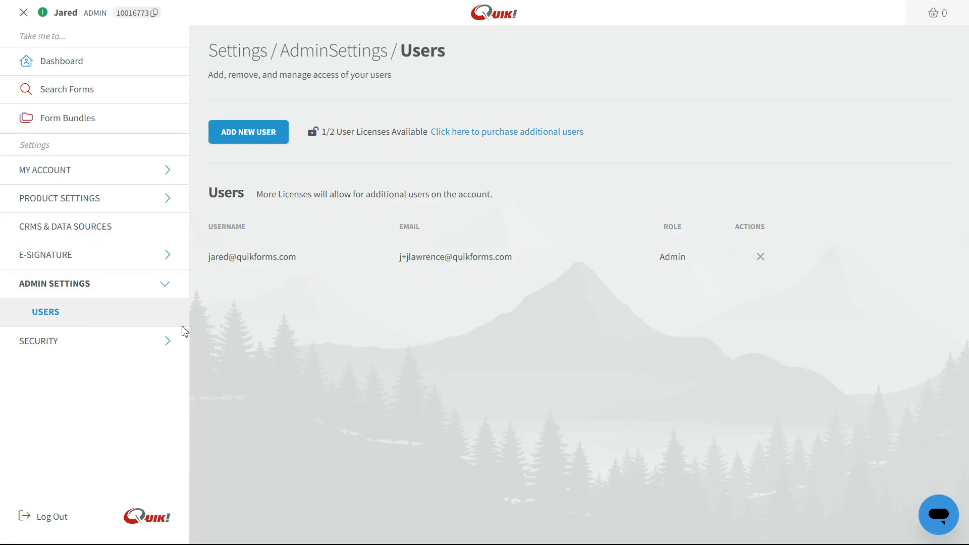
- View the Security Login Credentials and Multi-Factor Authentication pages, then return to Quik! Start
left_click(96, 348)
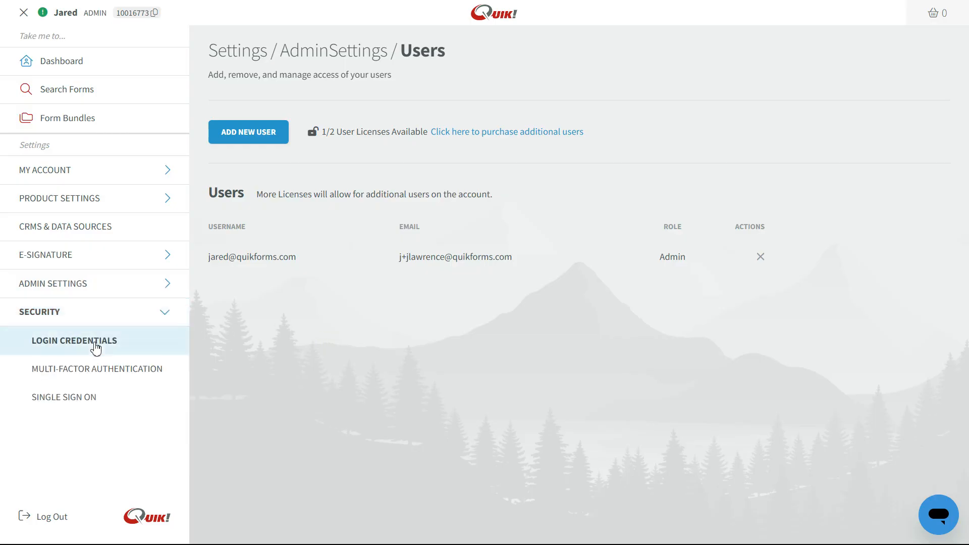
left_click(96, 347)
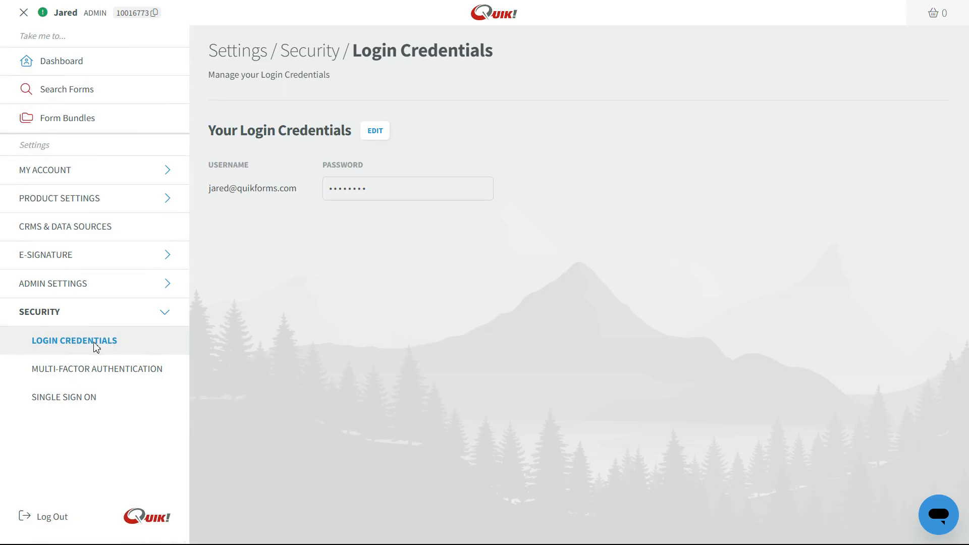
left_click(99, 371)
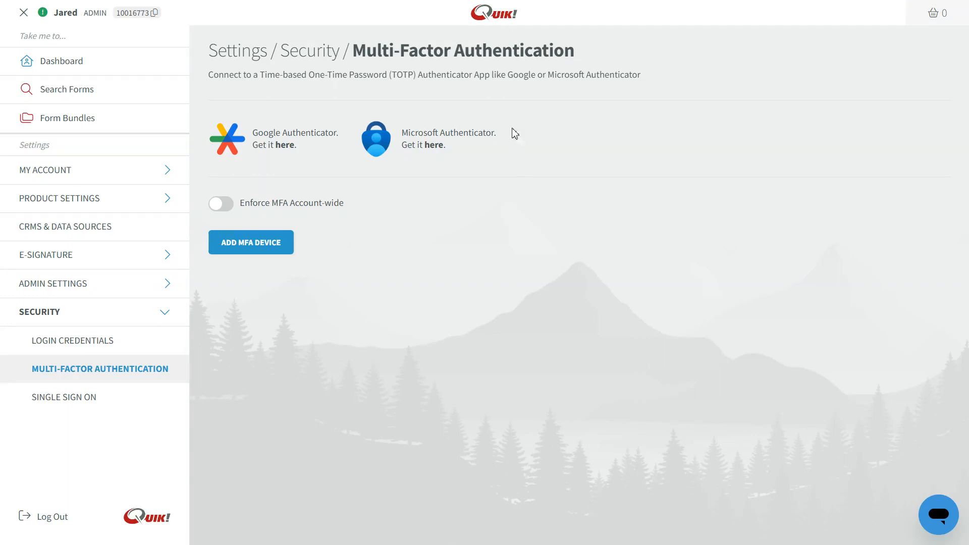
left_click(500, 21)
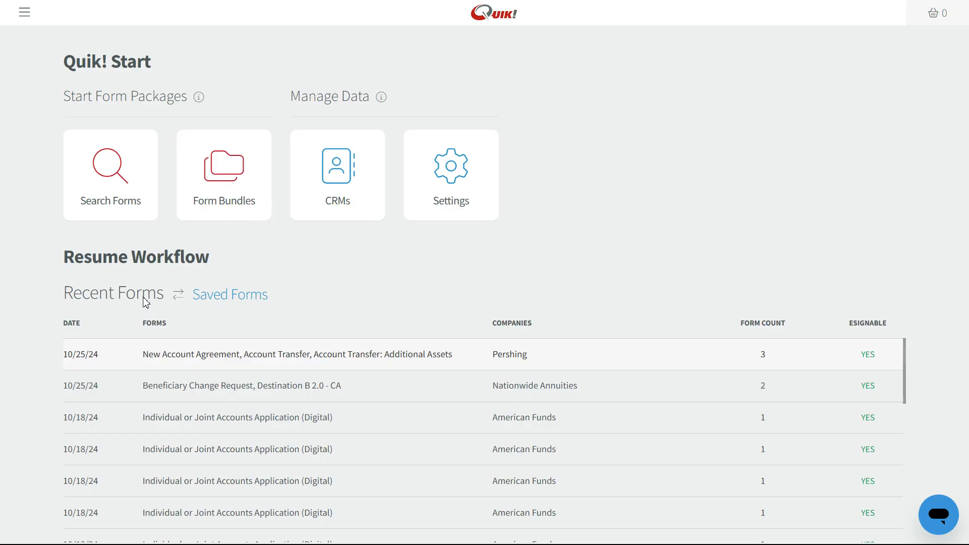
- View the two saved form packages, then start a new form search
left_click(217, 303)
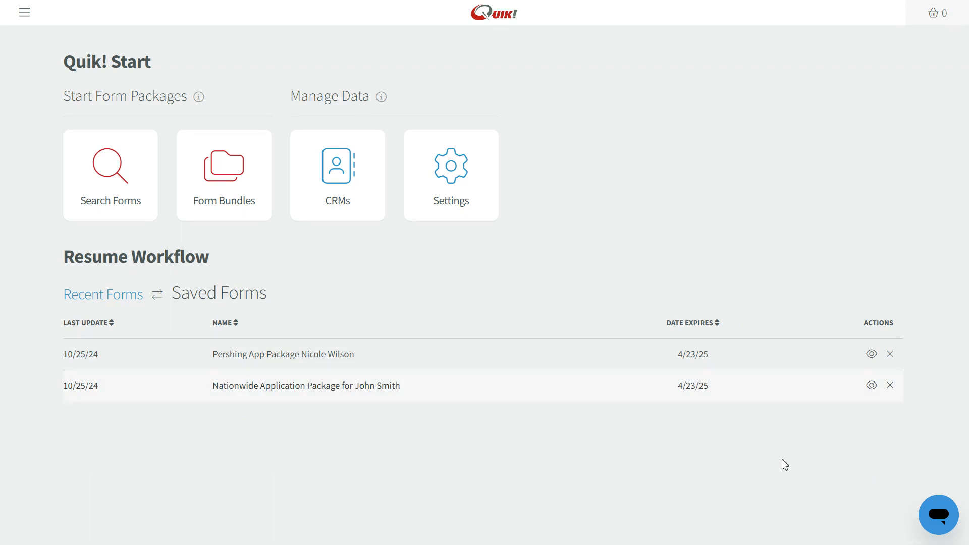
left_click(126, 180)
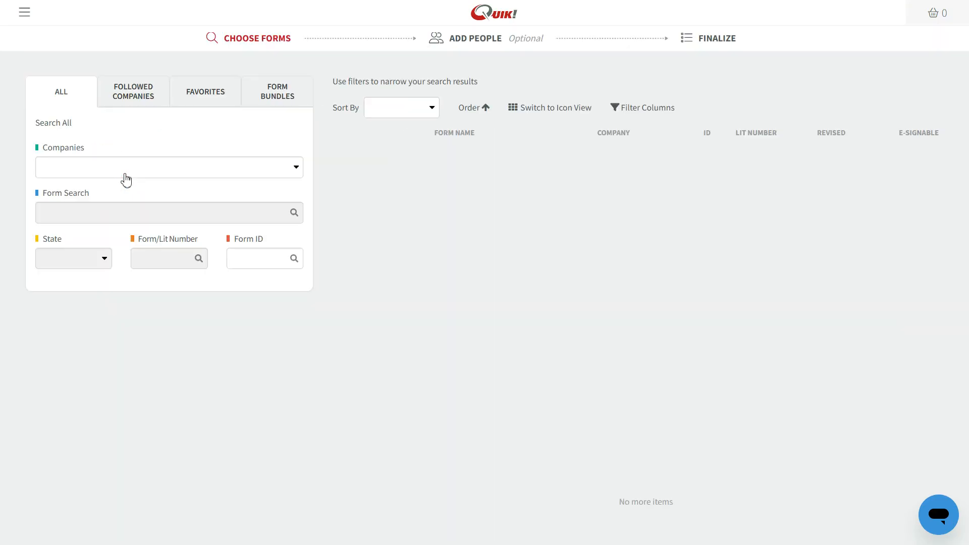
- Filter forms by Trustman Financial, Inc, then browse the Followed Companies and Favorites tabs
left_click(90, 176)
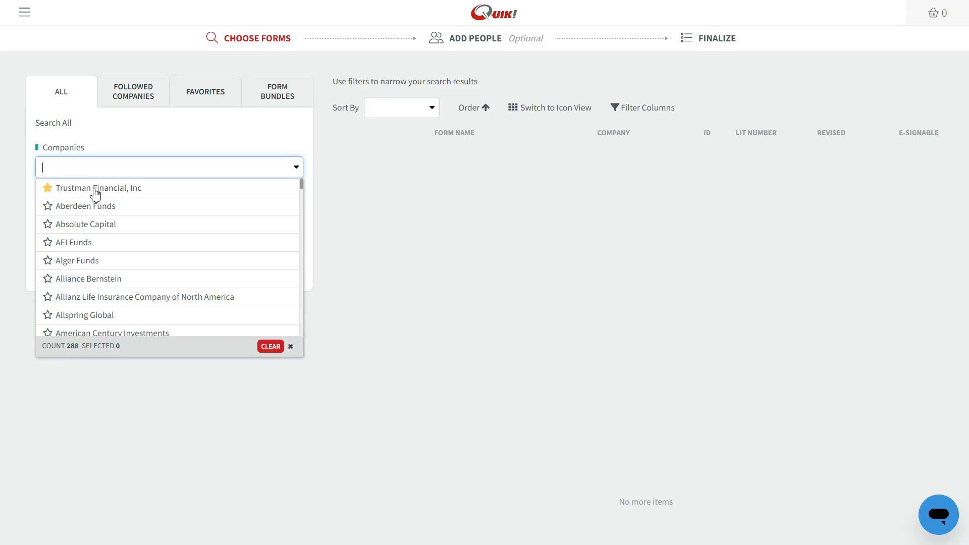
left_click(96, 191)
left_click(177, 399)
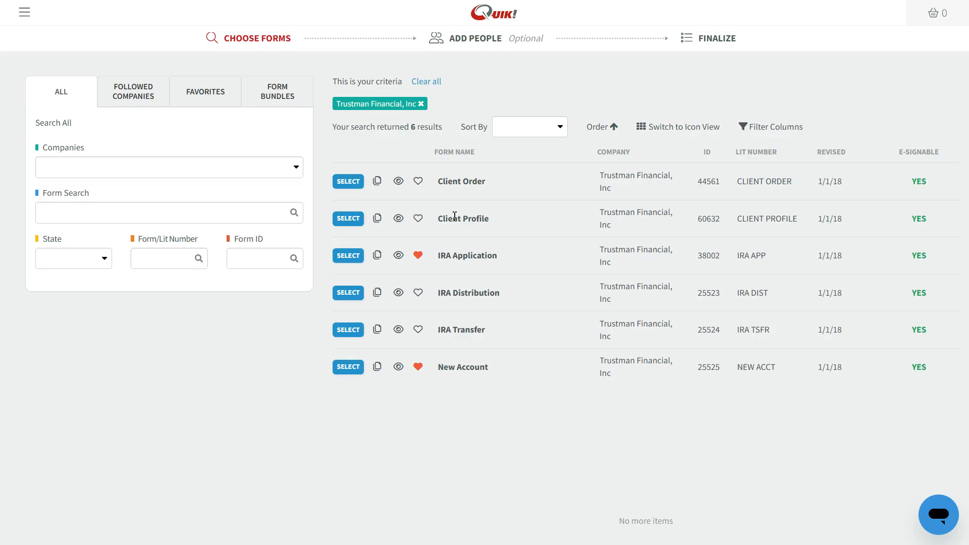
left_click(134, 94)
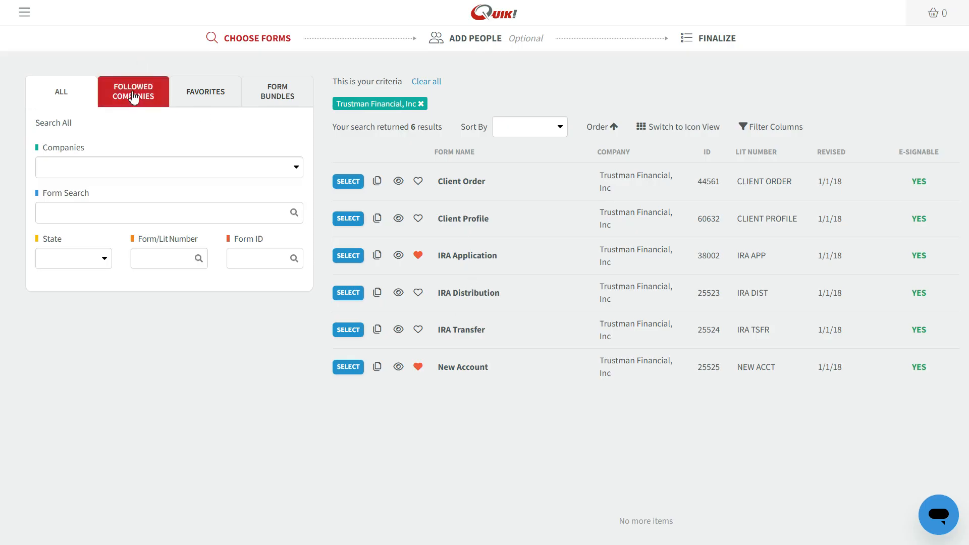
left_click(138, 171)
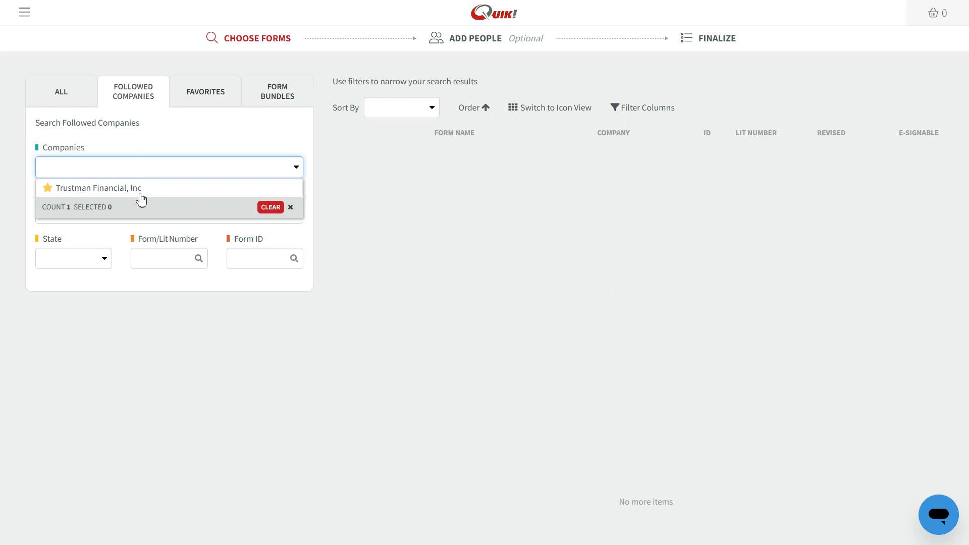
left_click(200, 99)
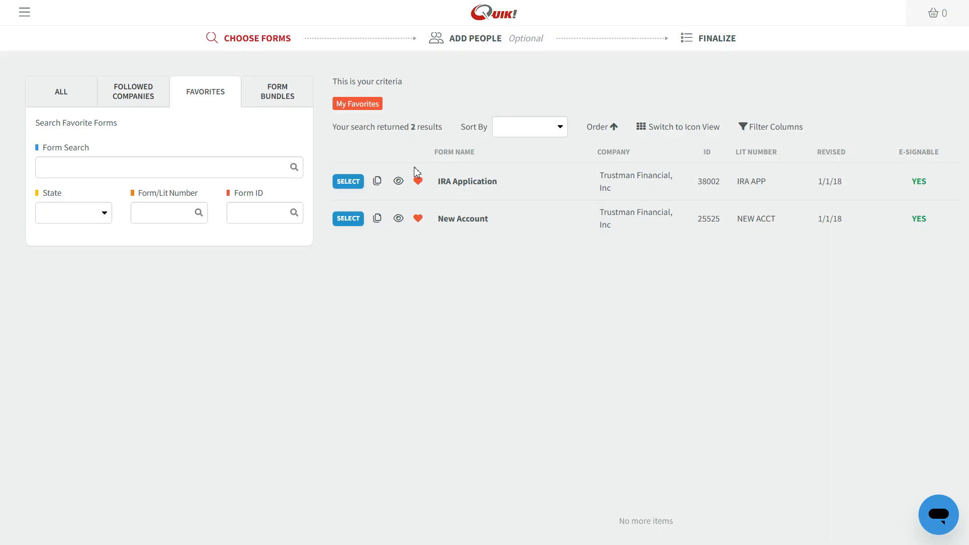
- Select the Trustman Account Package bundle from My Form Bundles
left_click(281, 99)
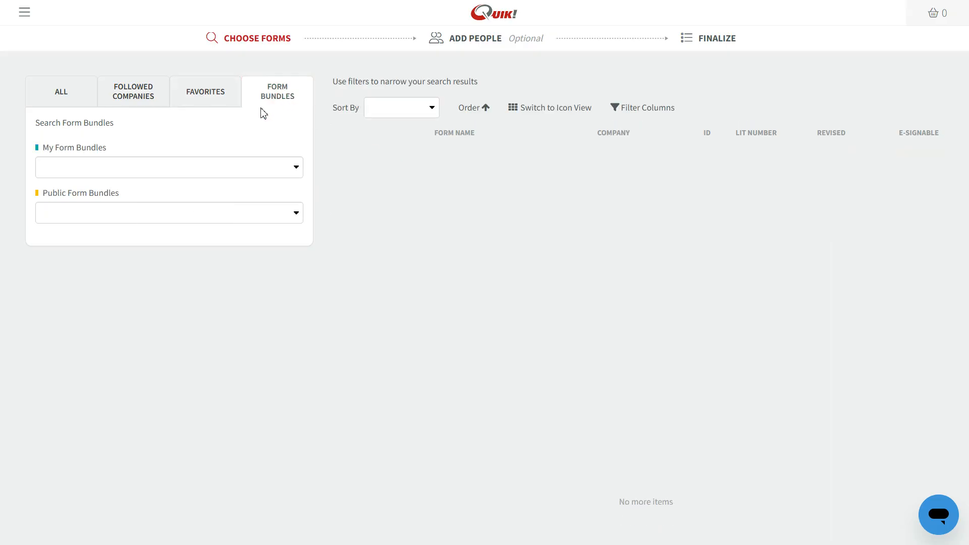
left_click(236, 174)
left_click(226, 189)
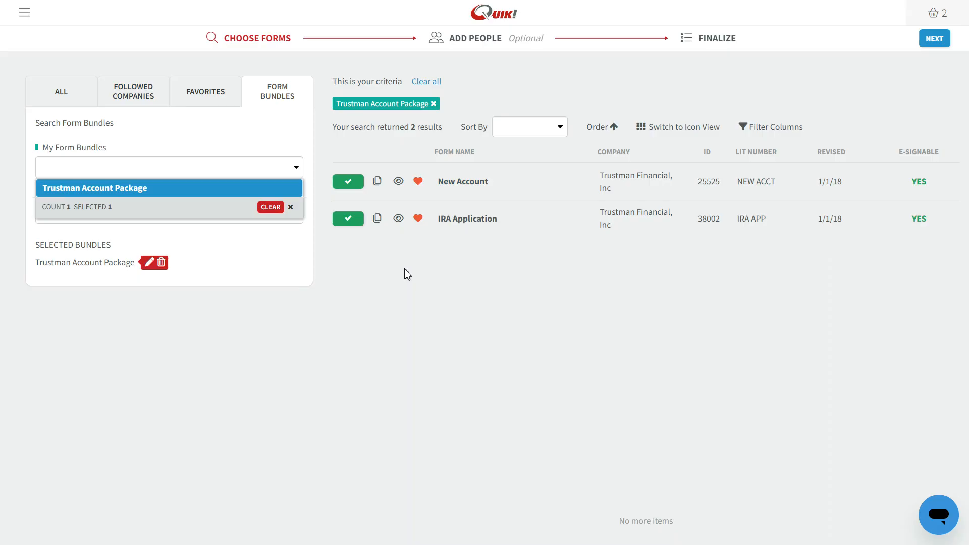
- Search the Redtail CRM contacts, assign the found contact as Owner 1, and continue to Finalize
left_click(455, 48)
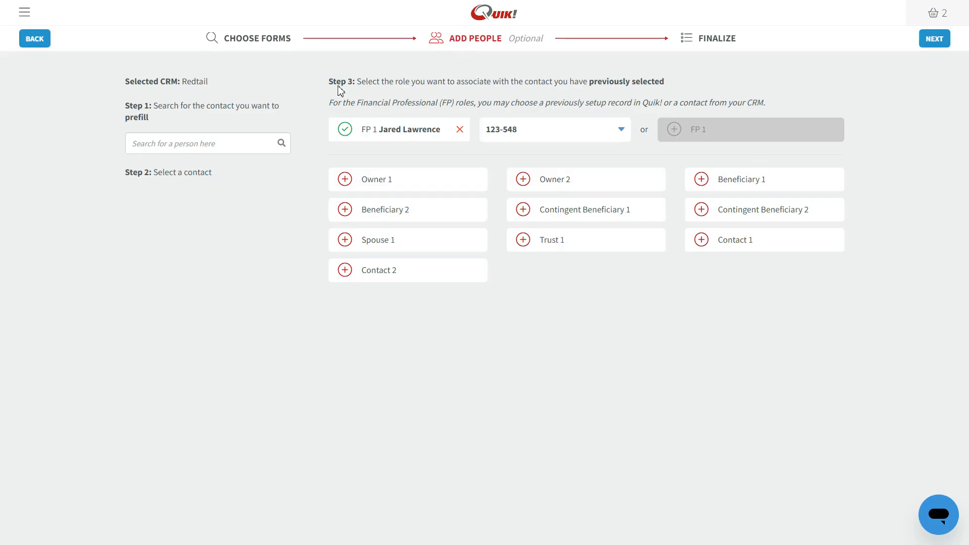
left_click_drag(212, 81, 182, 82)
left_click(193, 147)
type("stan")
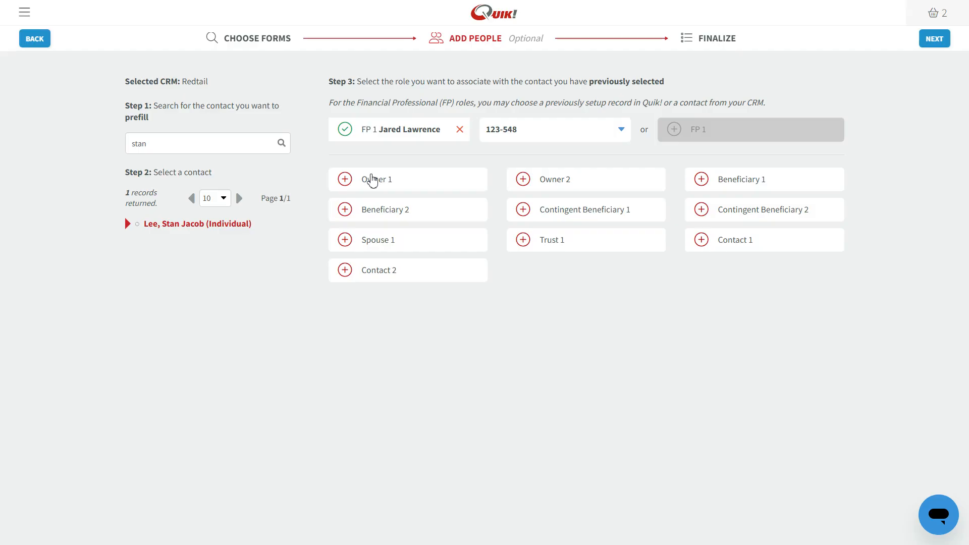
left_click(371, 179)
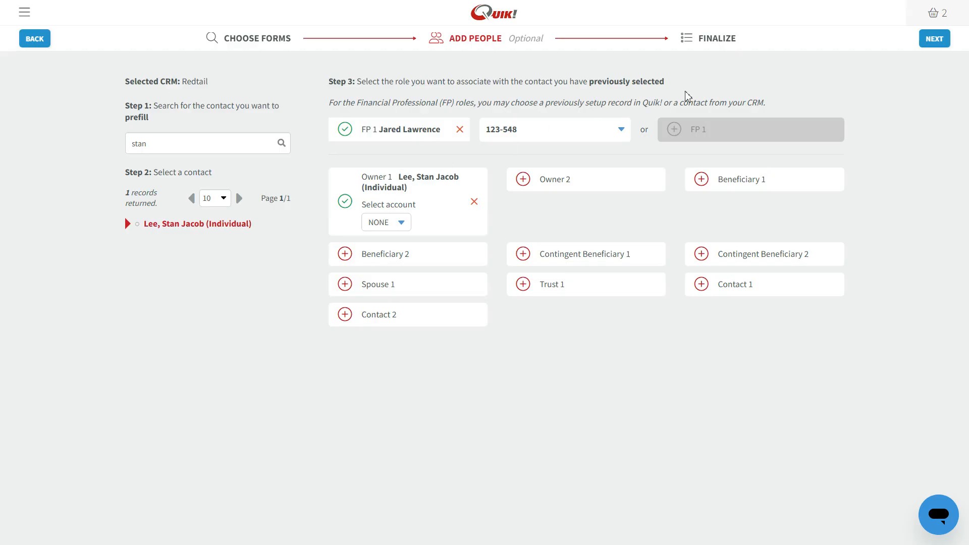
left_click(717, 46)
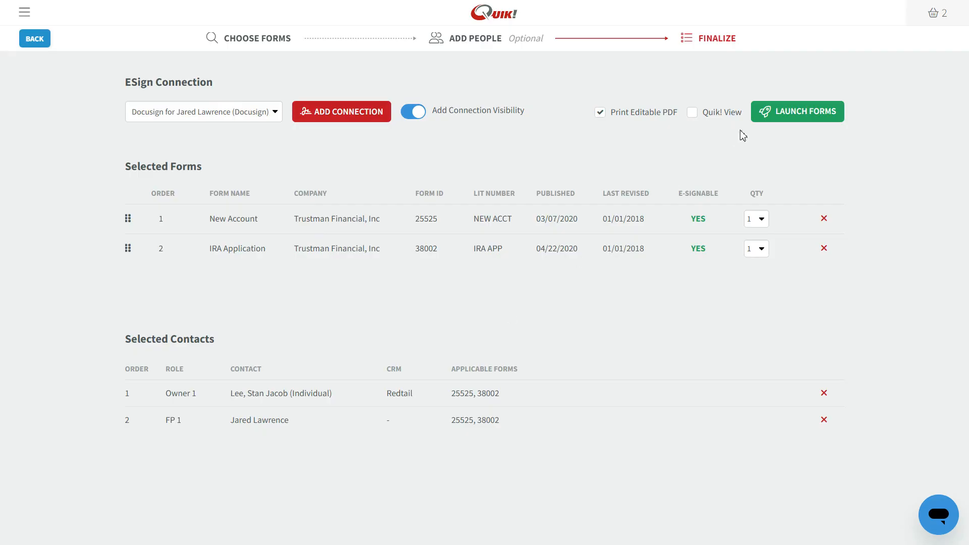
- Launch the New Account and IRA Application forms in the form viewer
left_click(789, 115)
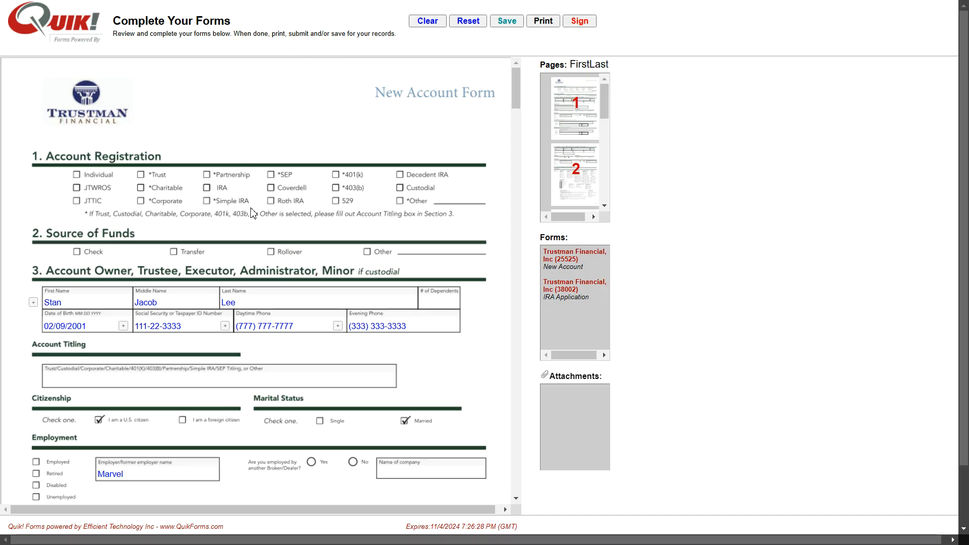
- Replace the owner's last name and confirm it carried into the IRA Application
left_click(247, 303)
key("shift+Left")
key("shift+Left")
key("shift+Left")
type("Johnson")
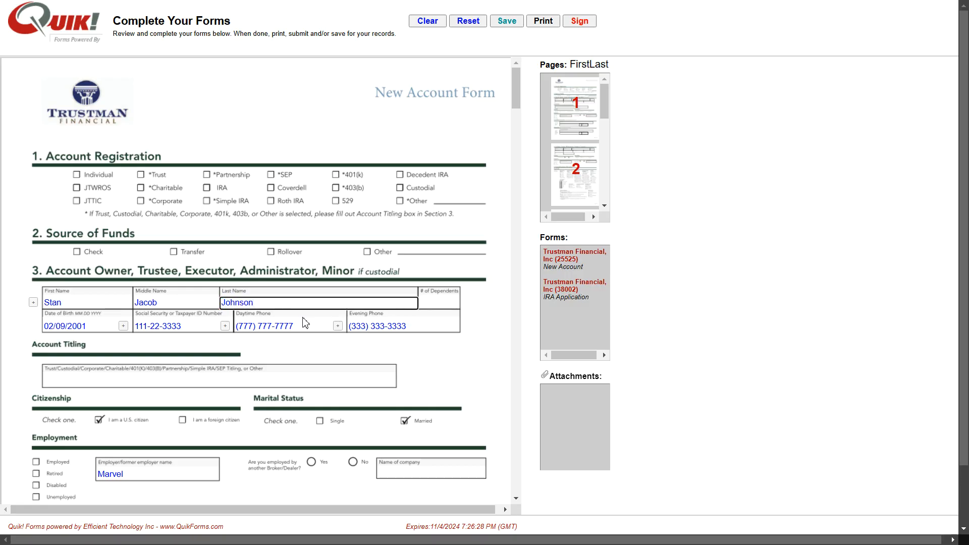
left_click(574, 295)
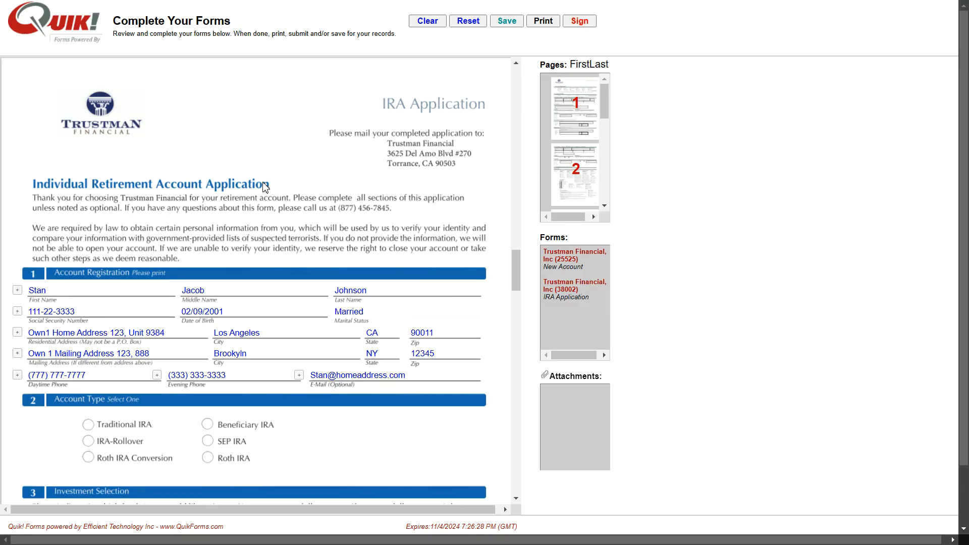
left_click(367, 291)
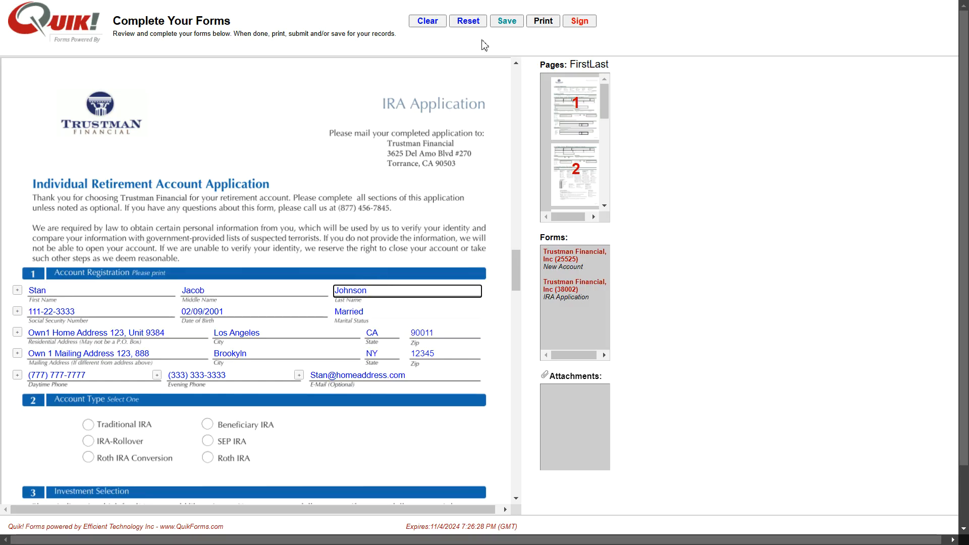
- Save the forms and download a printable copy
left_click(506, 21)
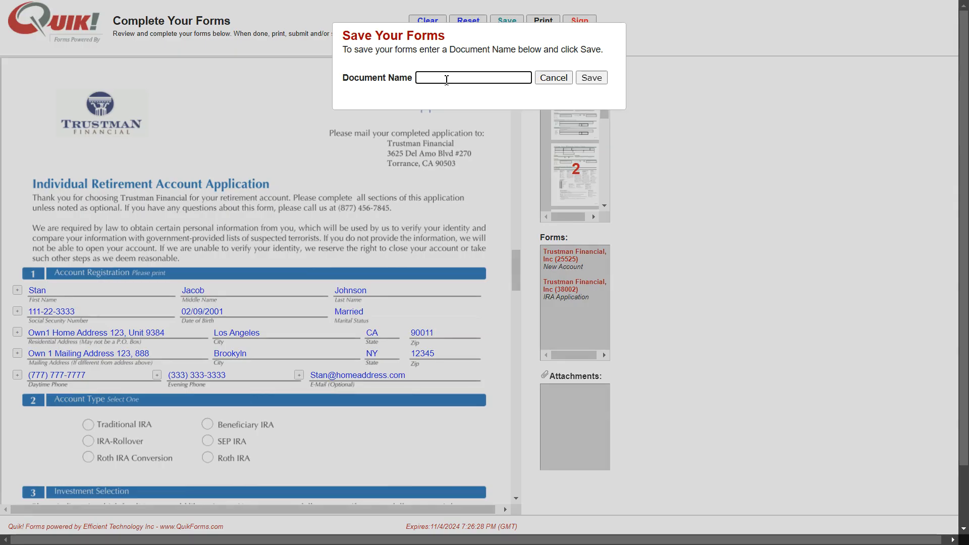
left_click(580, 78)
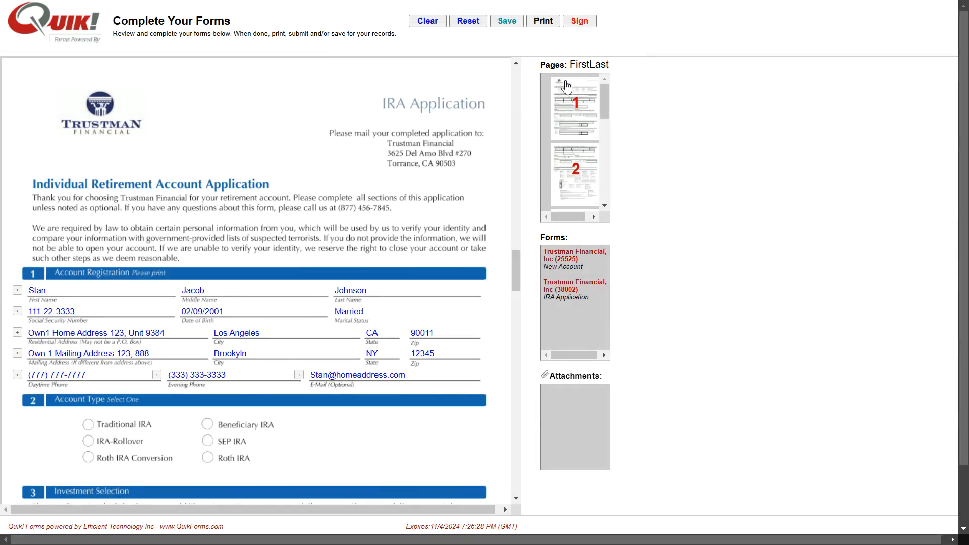
left_click(543, 21)
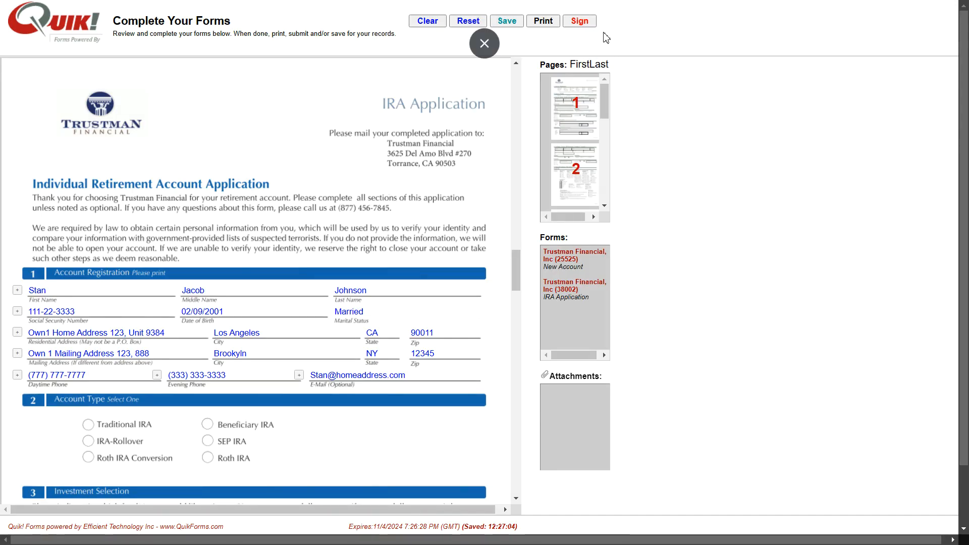
- Send the forms to signing, return to Choose Forms, and open the Quik! Bot support chat
left_click(584, 24)
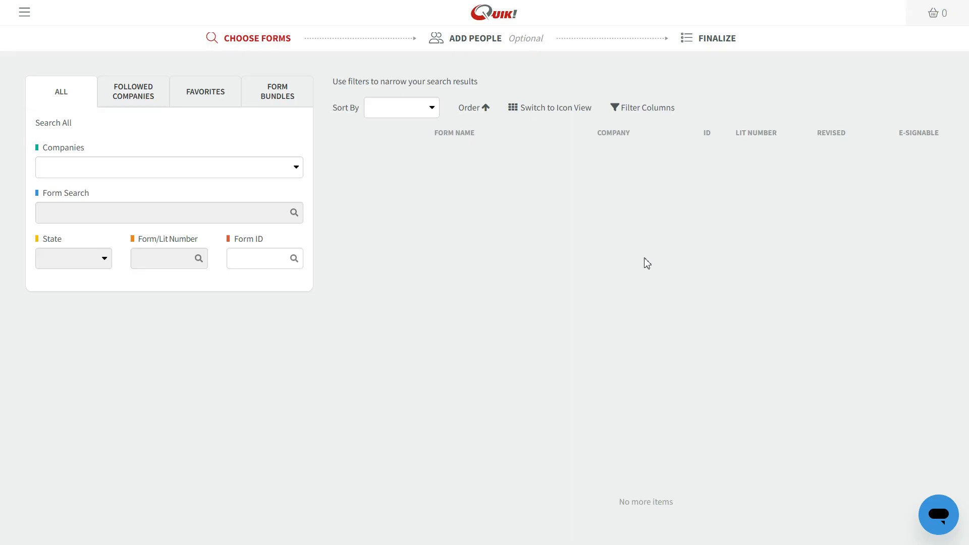
left_click(941, 520)
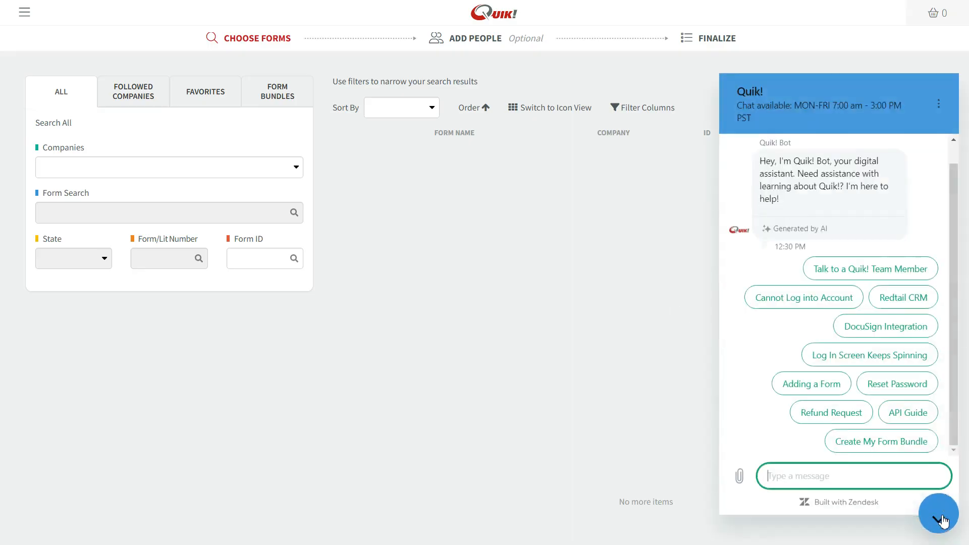